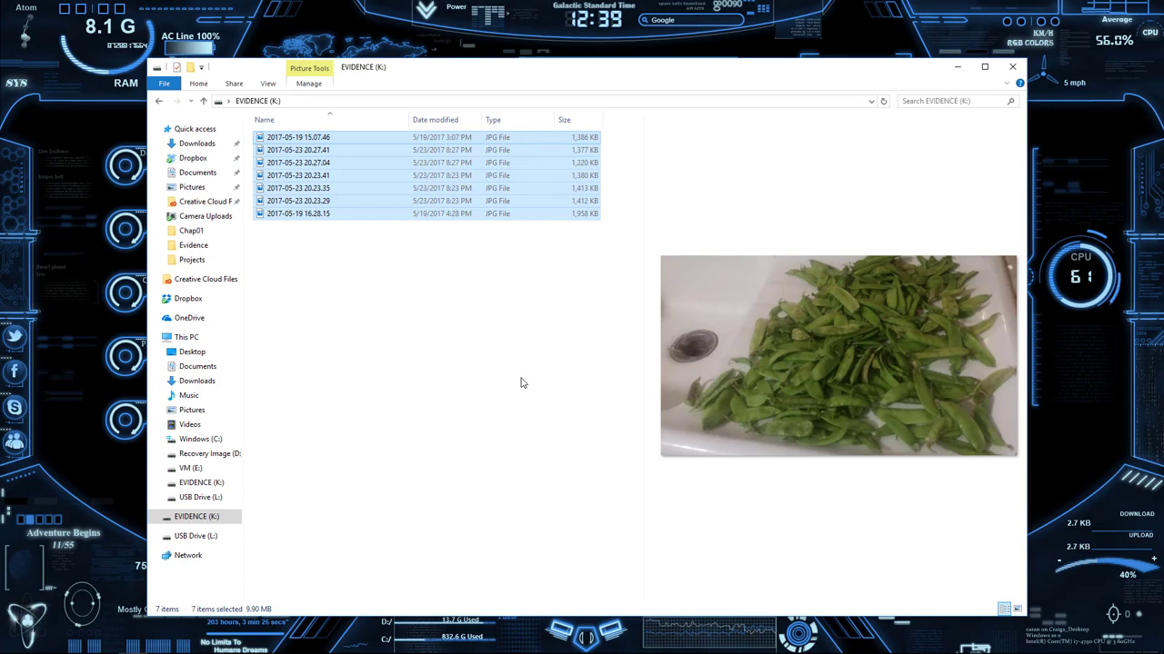
Preview the individual JPG photos stored on the EVIDENCE (K:) drive to examine their contents.
{"action": "left_click", "coordinate": [521, 383]}
{"action": "left_click", "coordinate": [338, 214]}
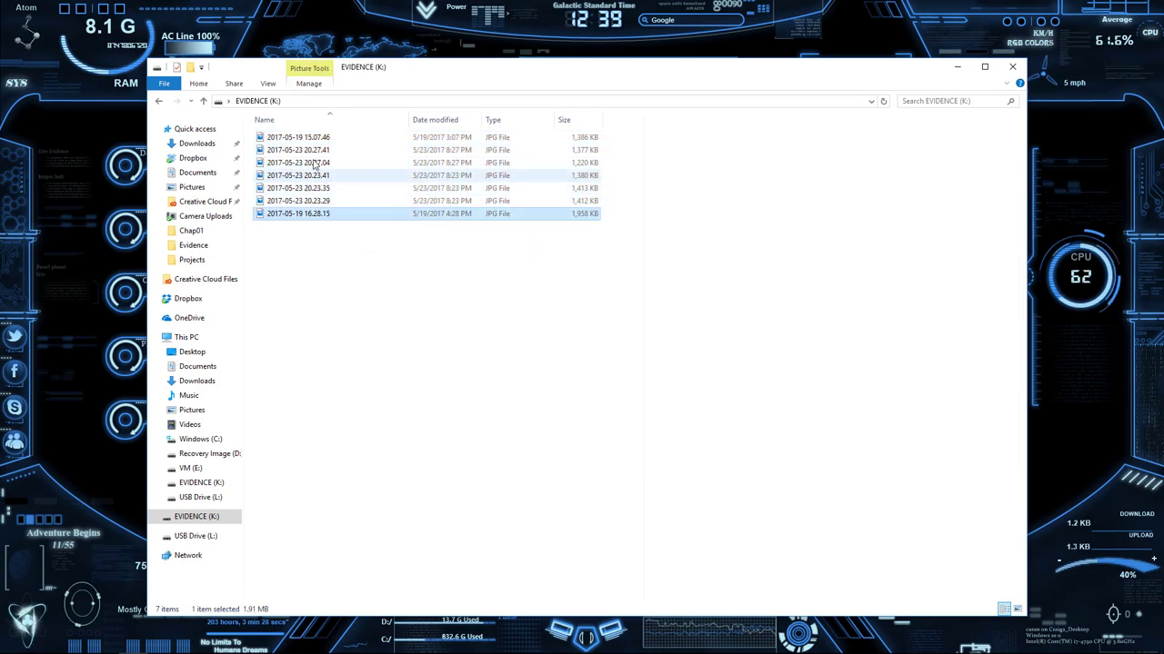
{"action": "left_click", "coordinate": [320, 137]}
{"action": "left_click", "coordinate": [333, 175]}
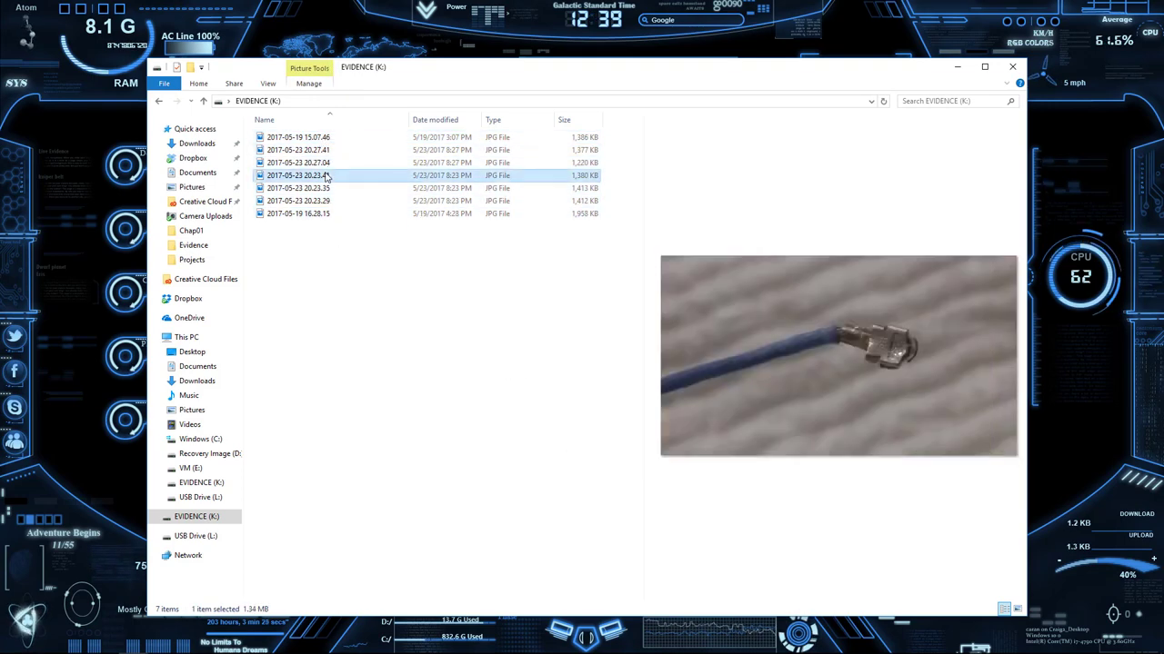
{"action": "left_click", "coordinate": [354, 213]}
{"action": "left_click", "coordinate": [332, 165]}
{"action": "left_click", "coordinate": [319, 189]}
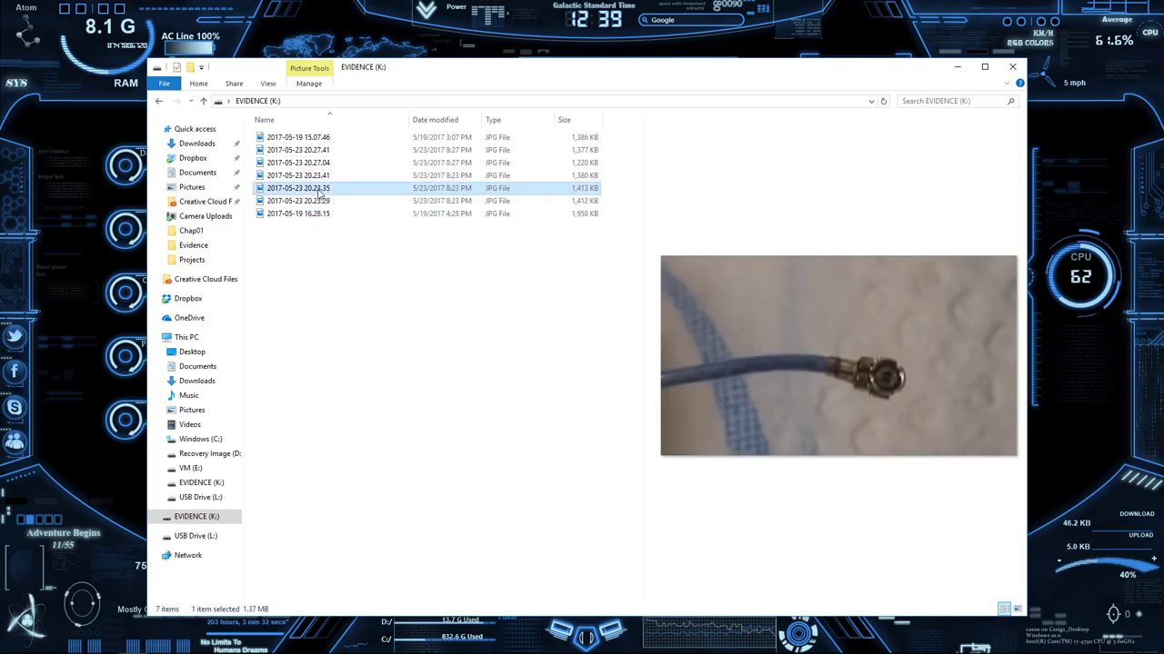
{"action": "left_click", "coordinate": [341, 164]}
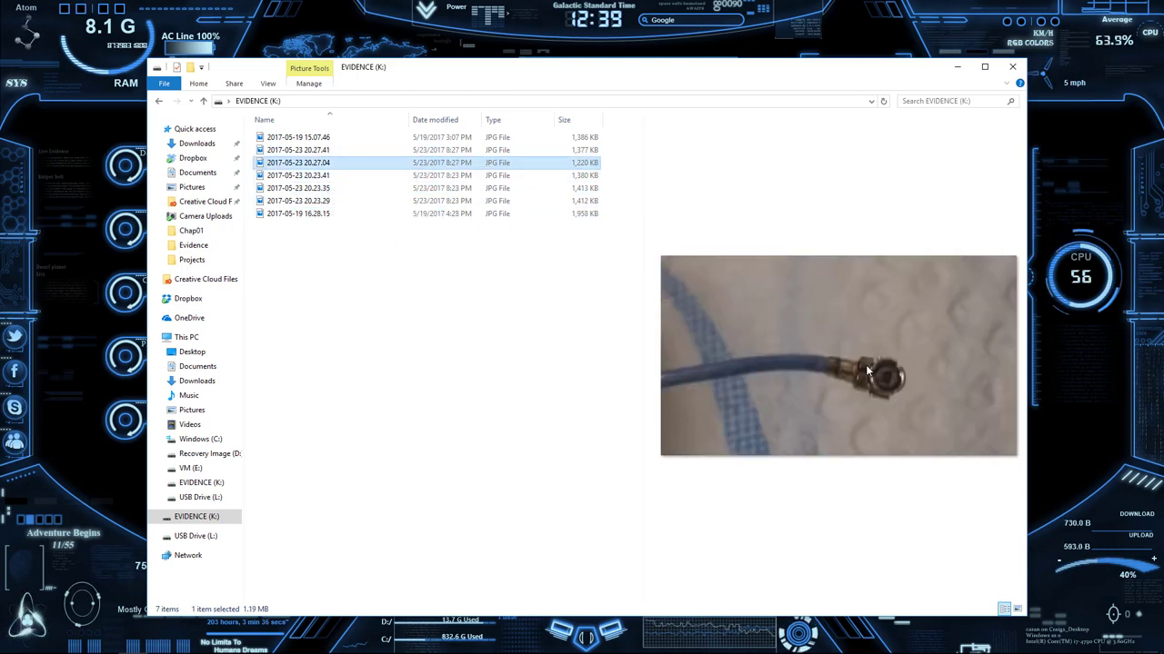
{"action": "left_click", "coordinate": [298, 174]}
Permanently delete the five JPG files from 2017-05-23 20.27.04 through 2017-05-19 16.28.15 on the EVIDENCE drive.
{"action": "left_click", "coordinate": [326, 164]}
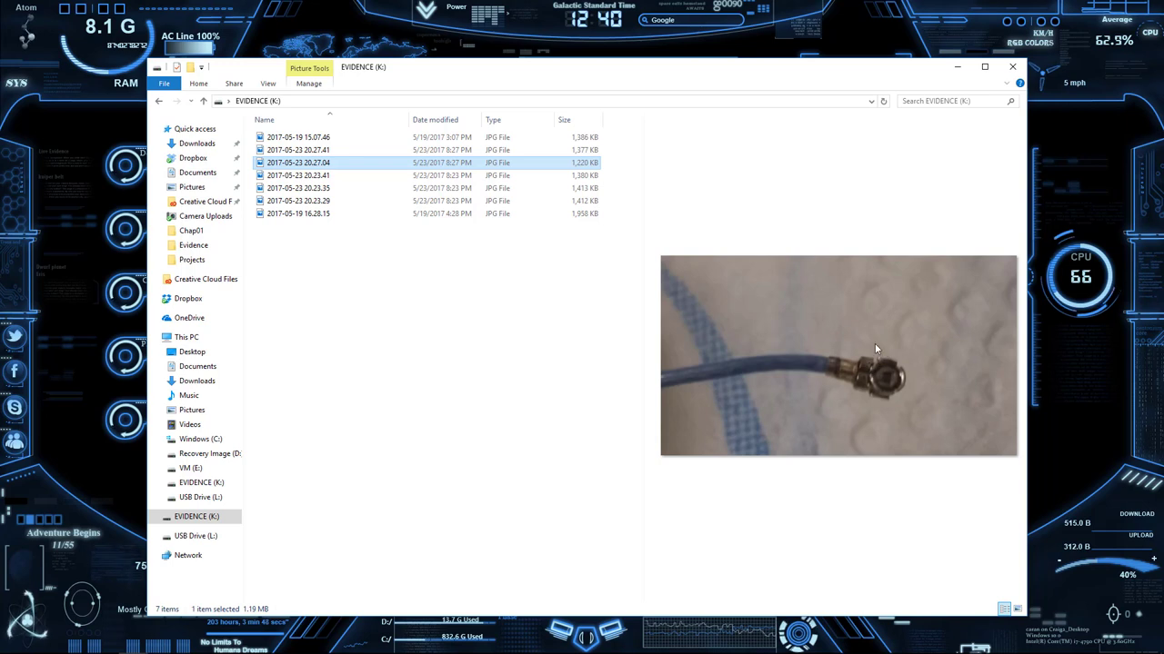
{"action": "left_click", "coordinate": [300, 213], "text": "shift"}
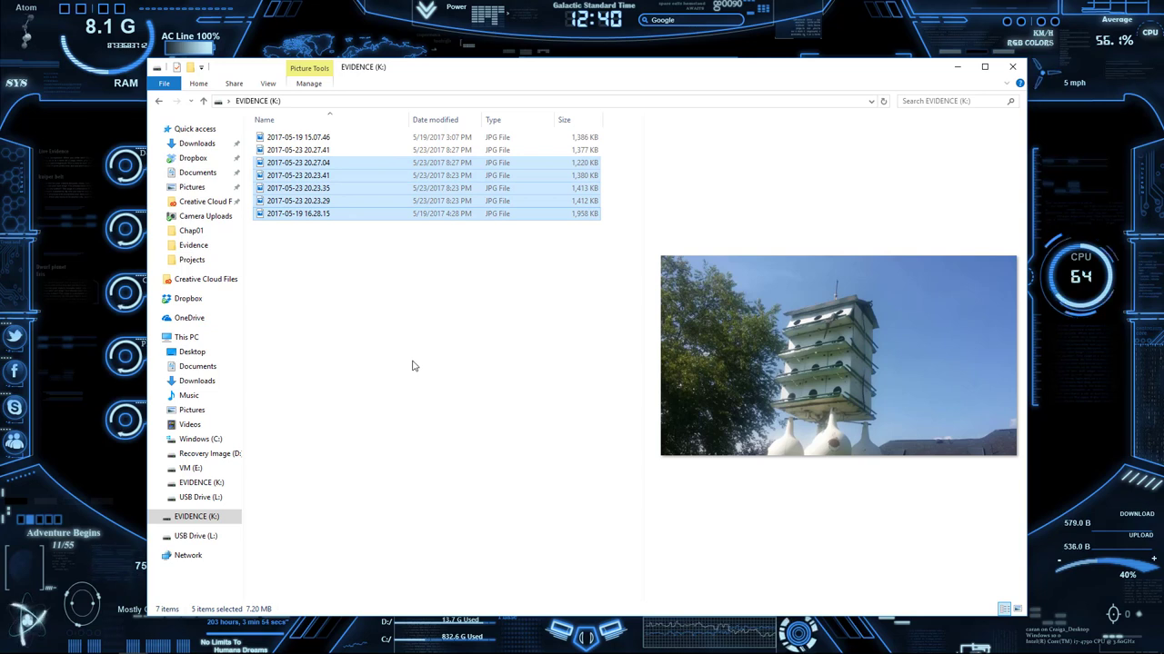
{"action": "key", "text": "Delete"}
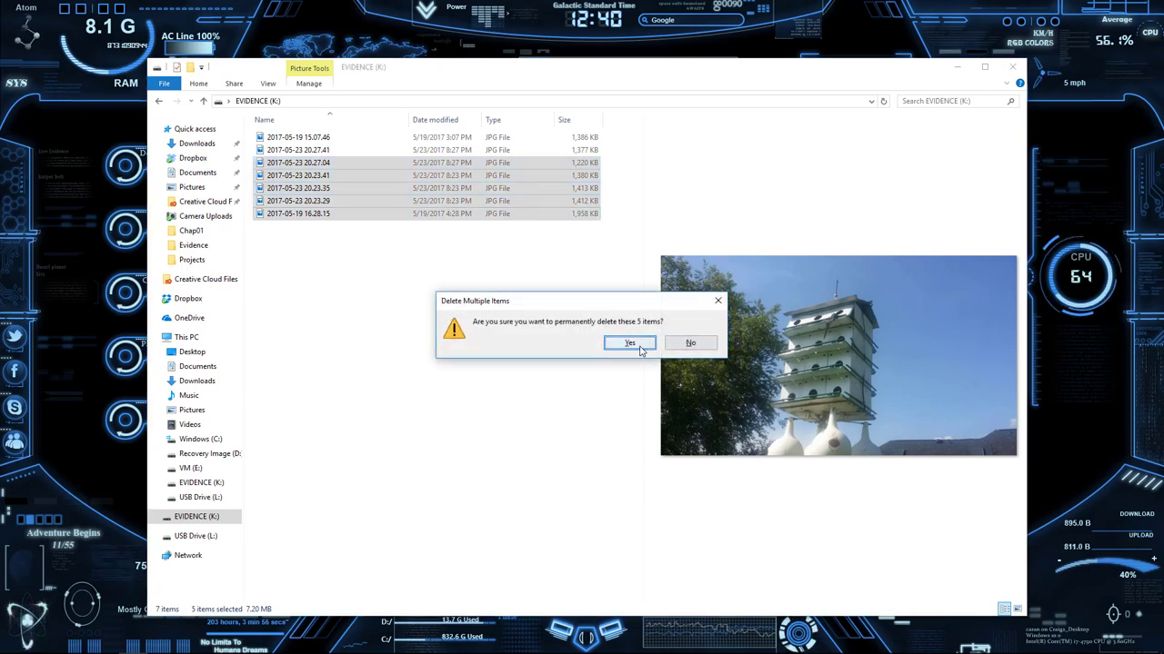
{"action": "left_click", "coordinate": [635, 348]}
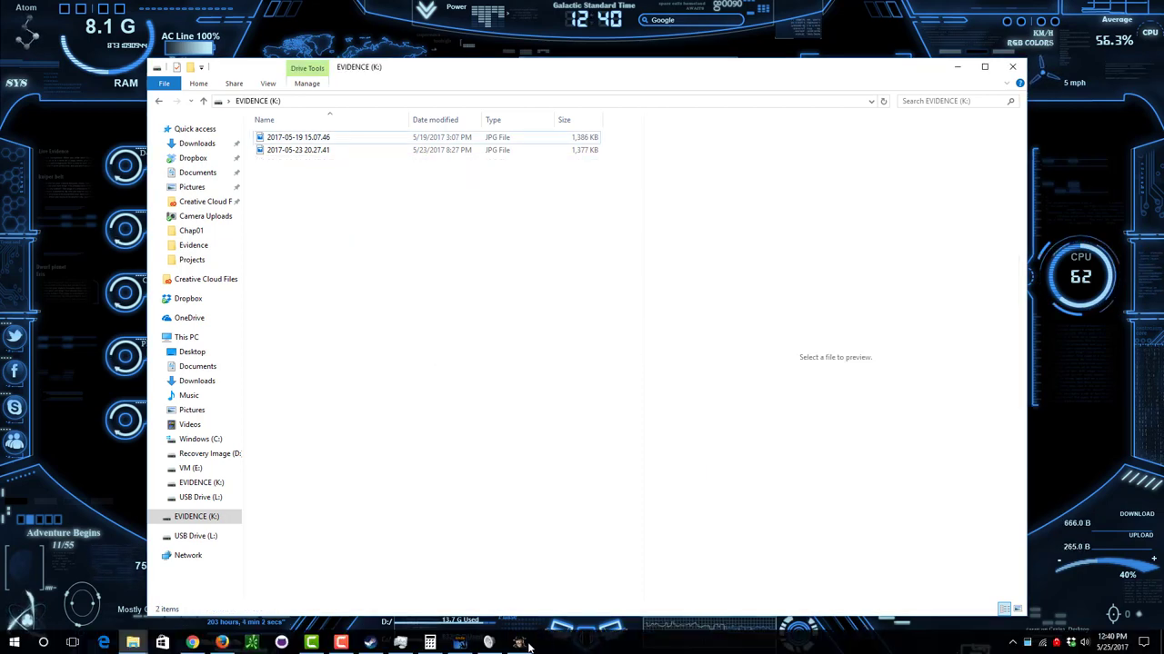
Switch to ProDiscover Basic and start an image capture with K:\ [EVIDENCE] as the source drive.
{"action": "left_click", "coordinate": [528, 647]}
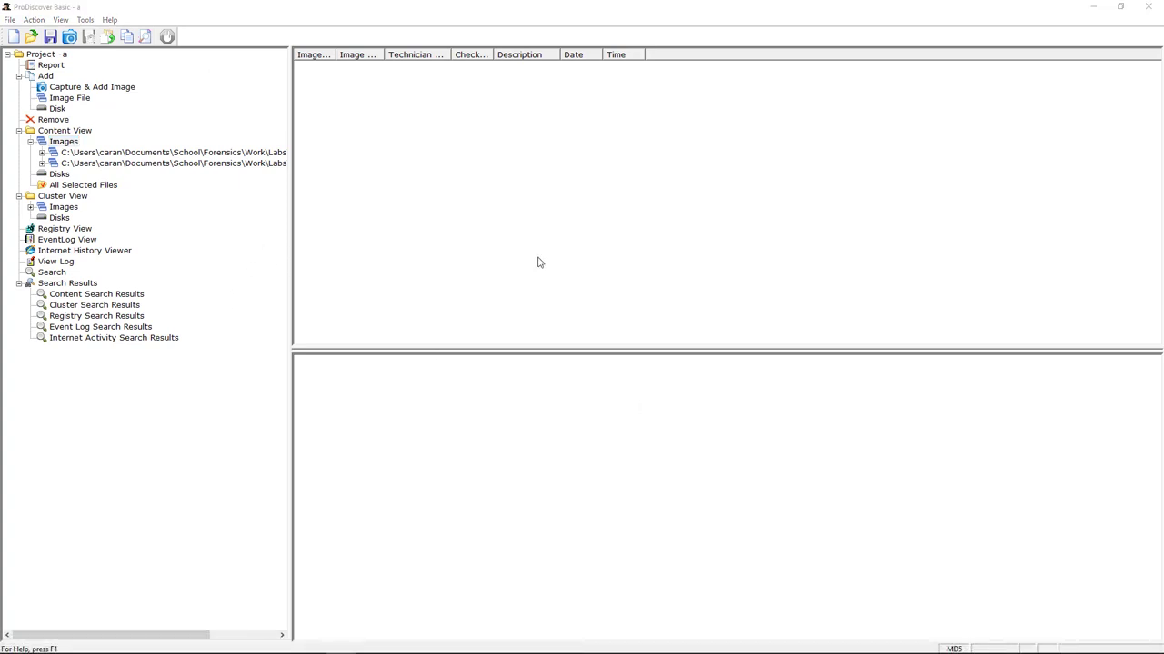
{"action": "left_click", "coordinate": [383, 275]}
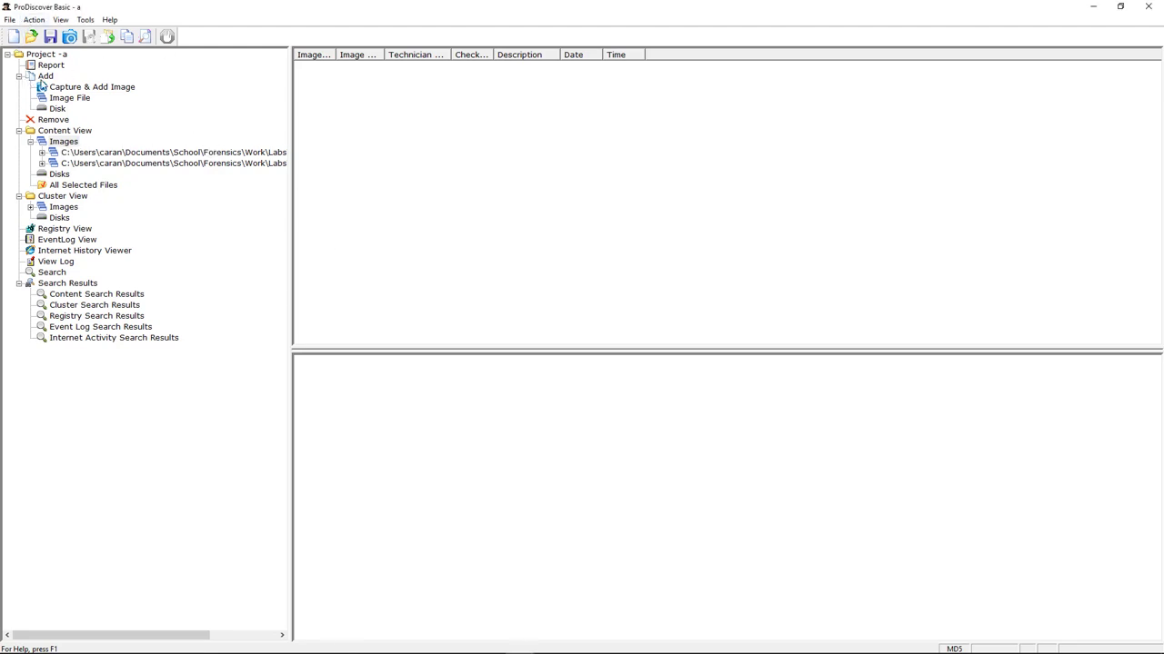
{"action": "left_click", "coordinate": [69, 87]}
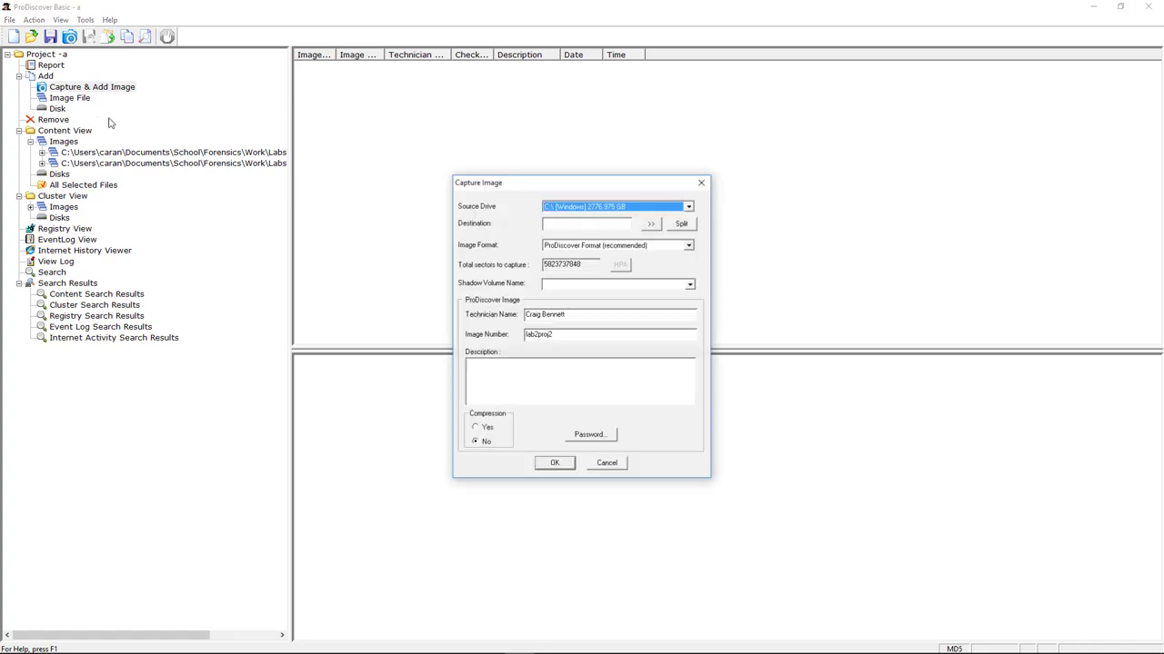
{"action": "left_click", "coordinate": [648, 209]}
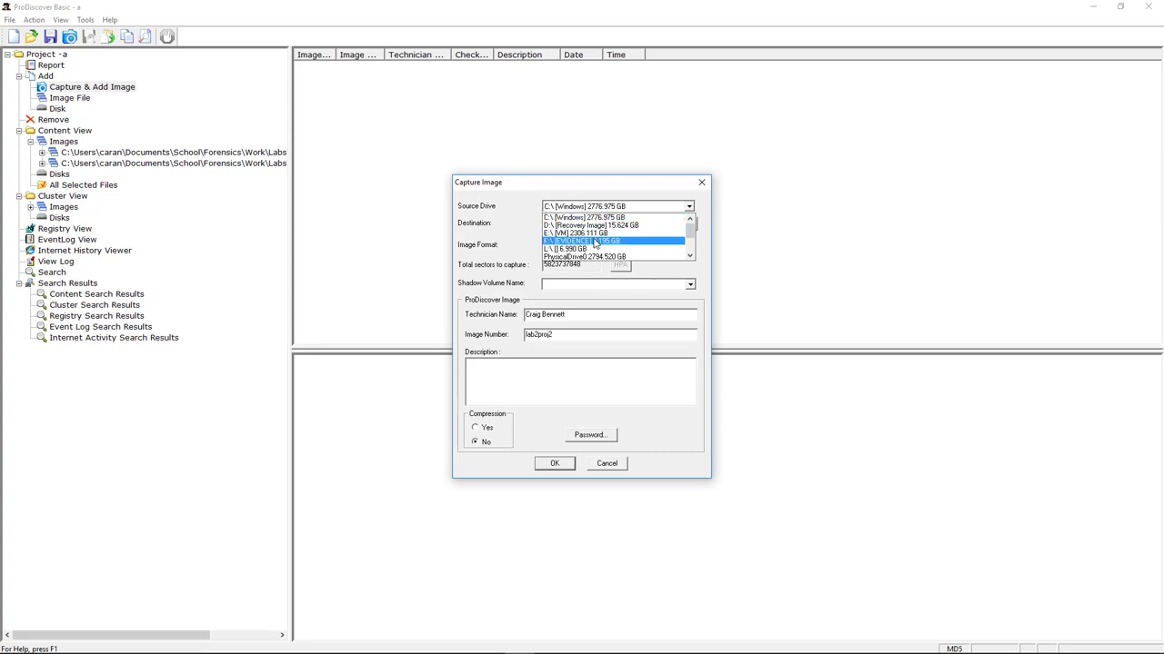
{"action": "left_click", "coordinate": [631, 242]}
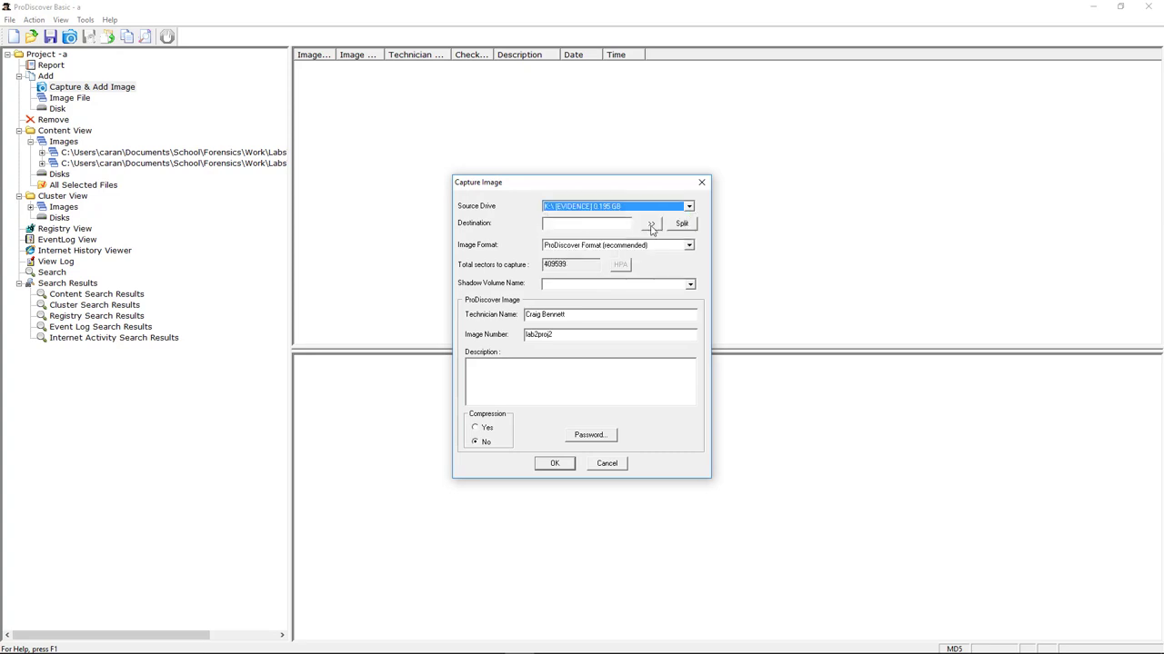
Choose a destination file in the Evidence folder and capture the drive image in ProDiscover format without compression.
{"action": "left_click", "coordinate": [651, 225]}
{"action": "left_click", "coordinate": [705, 234]}
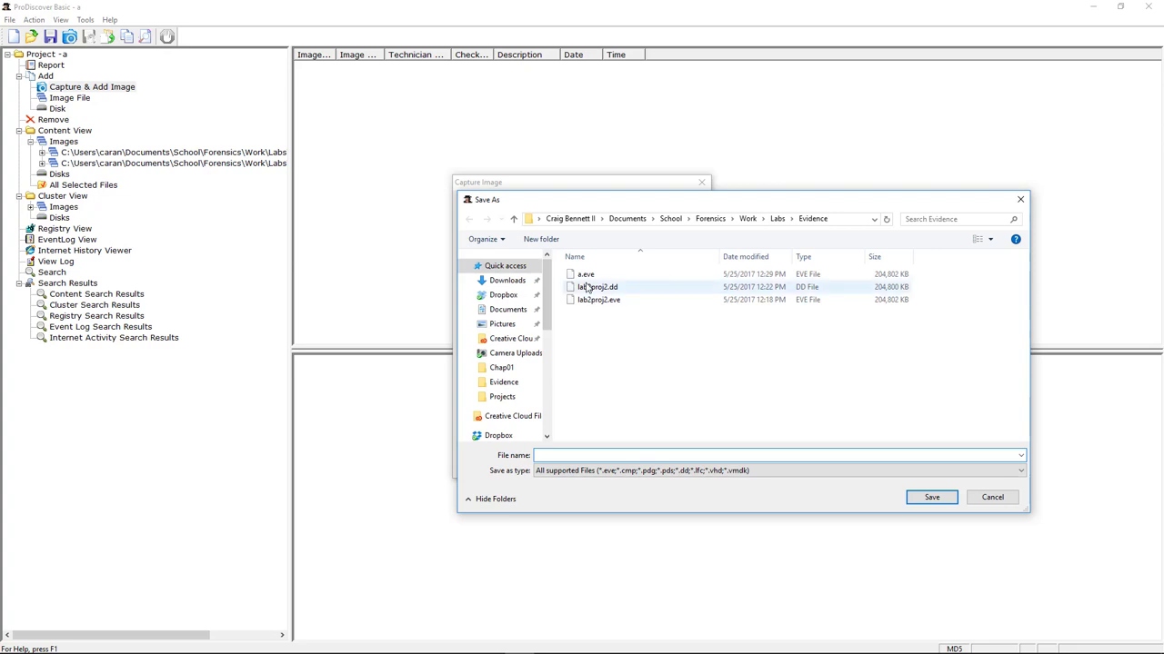
{"action": "left_click", "coordinate": [585, 275]}
{"action": "left_click", "coordinate": [931, 498]}
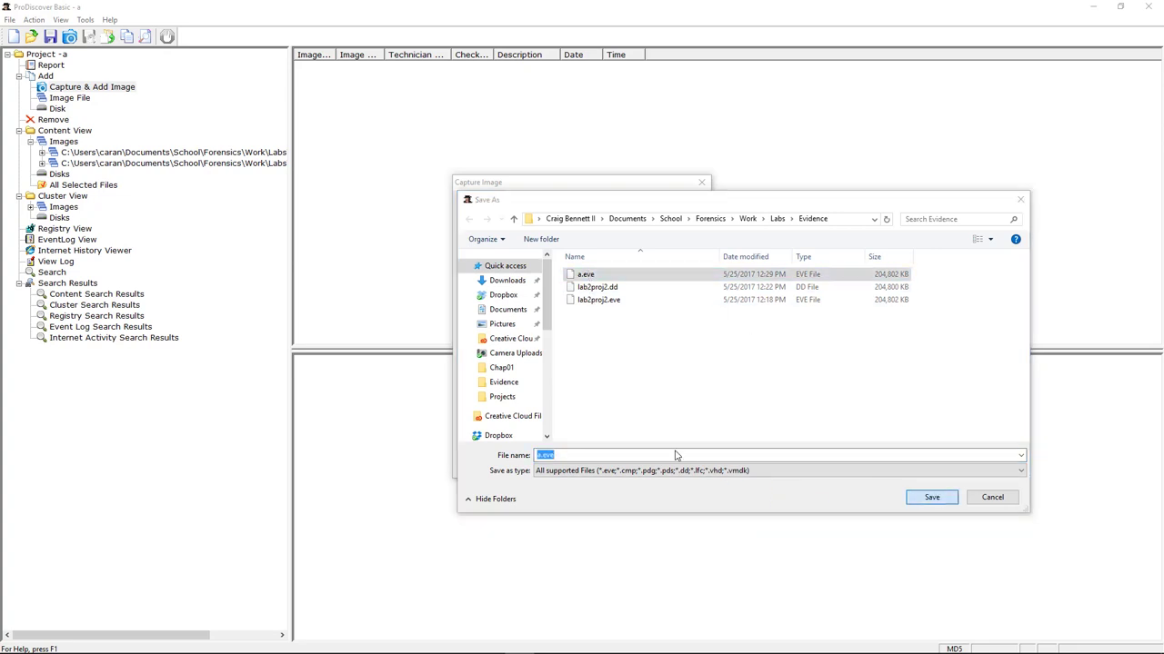
{"action": "left_click", "coordinate": [617, 337]}
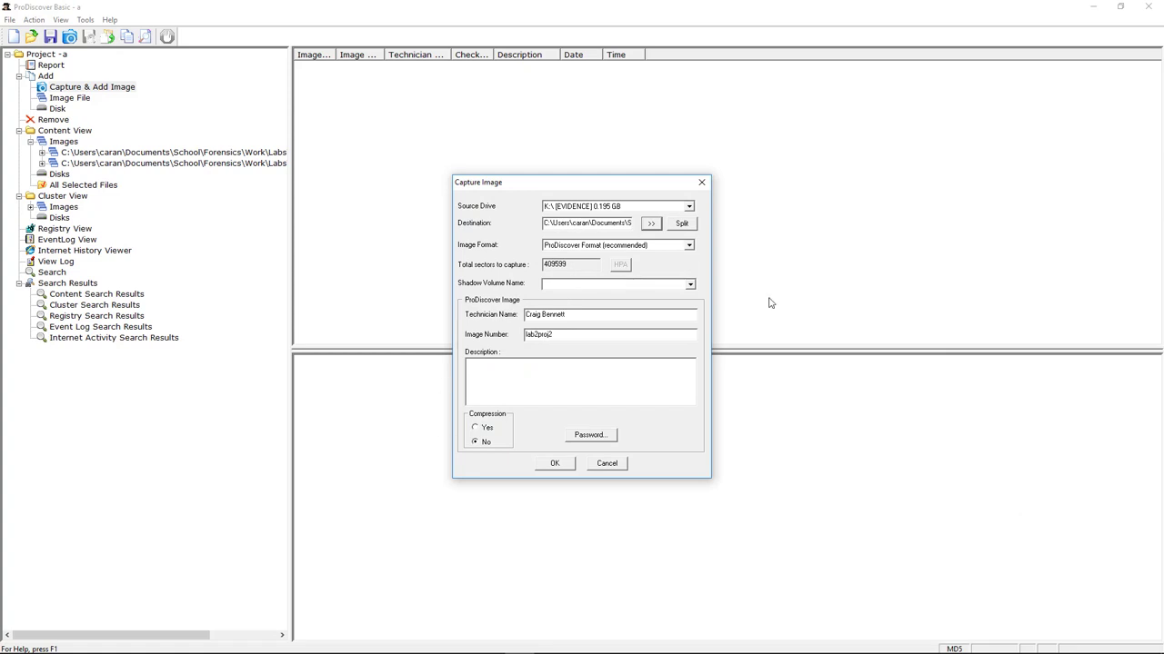
{"action": "left_click", "coordinate": [554, 464]}
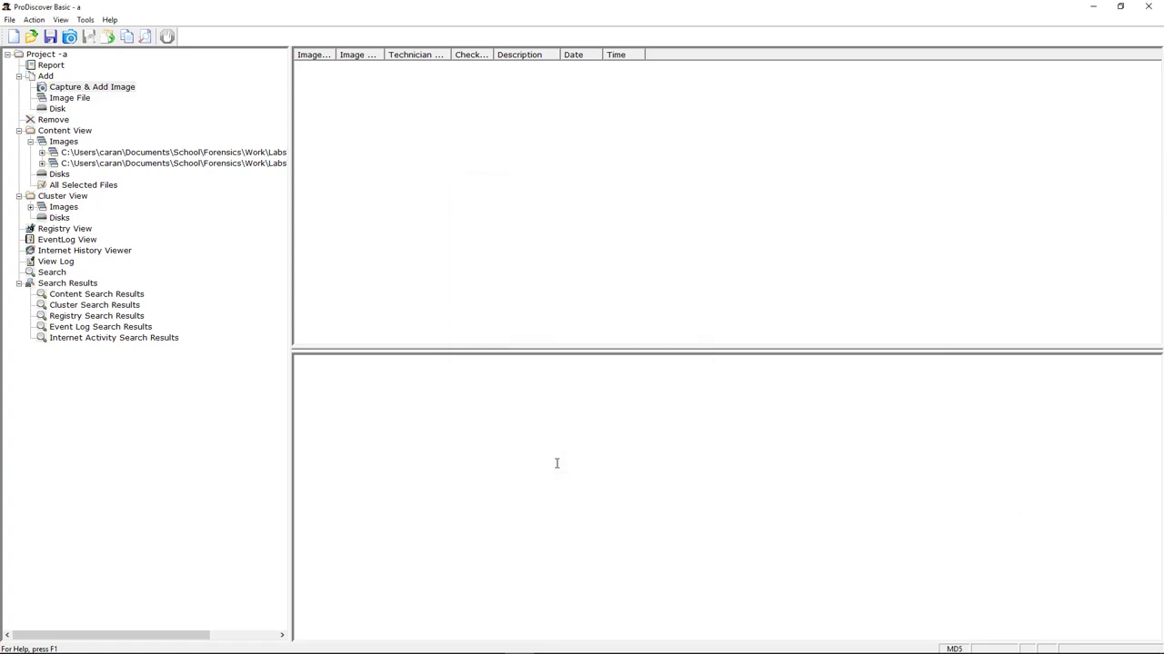
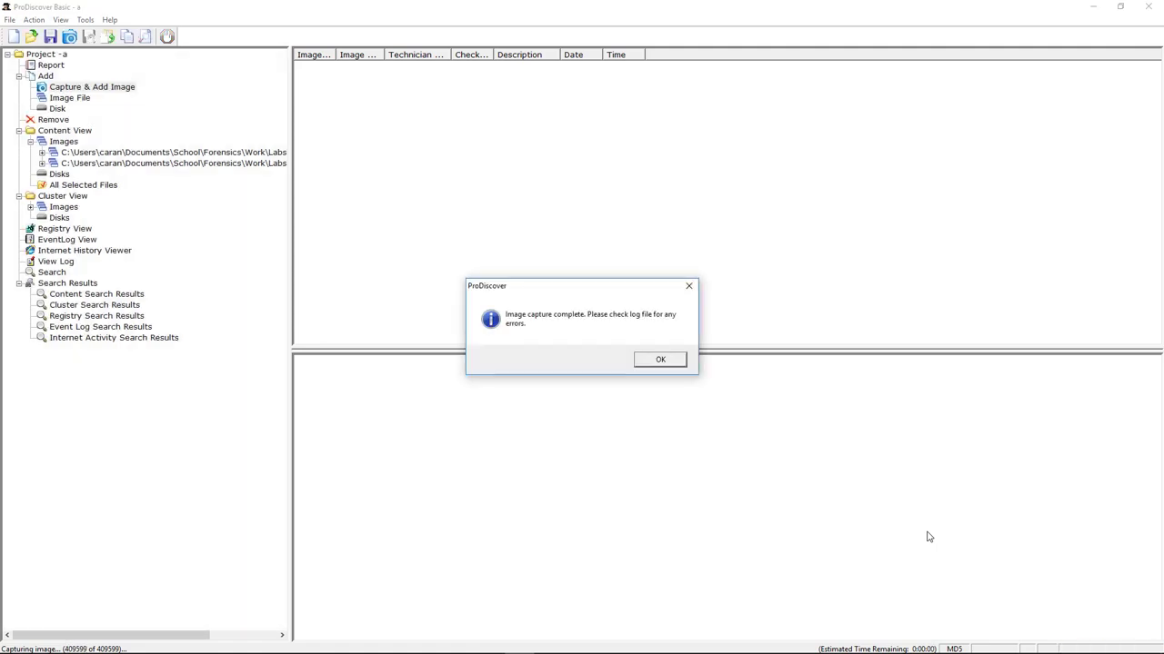
{"action": "left_click", "coordinate": [662, 360]}
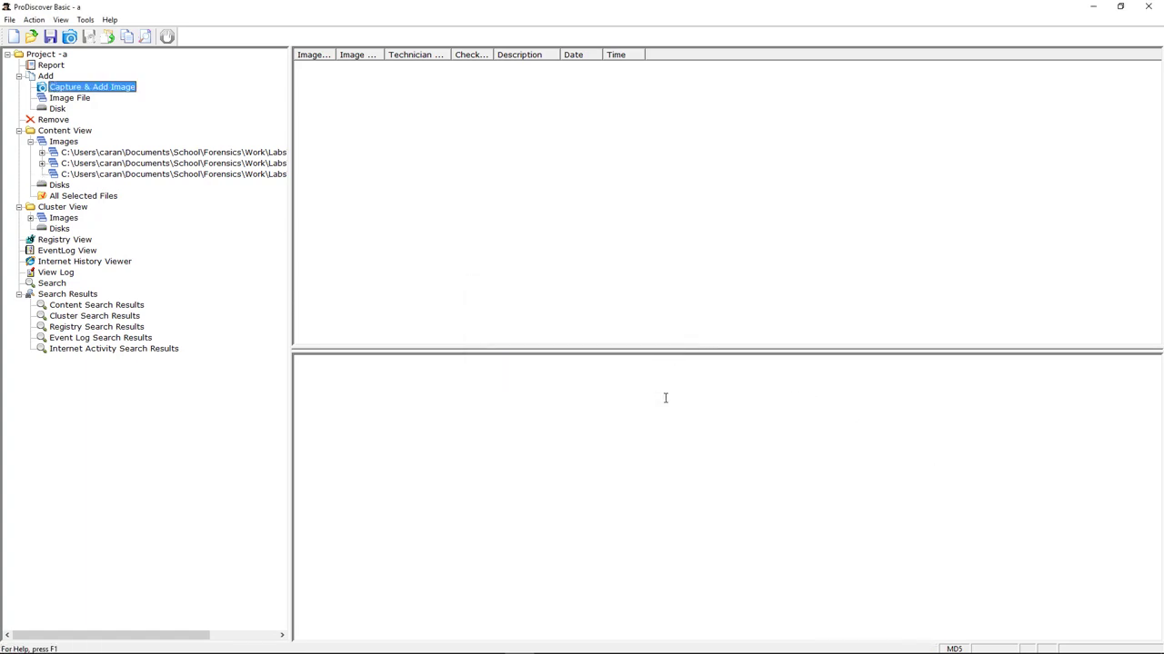
Open the newly captured image in the content view and list all of its files, including deleted ones.
{"action": "left_click", "coordinate": [130, 175]}
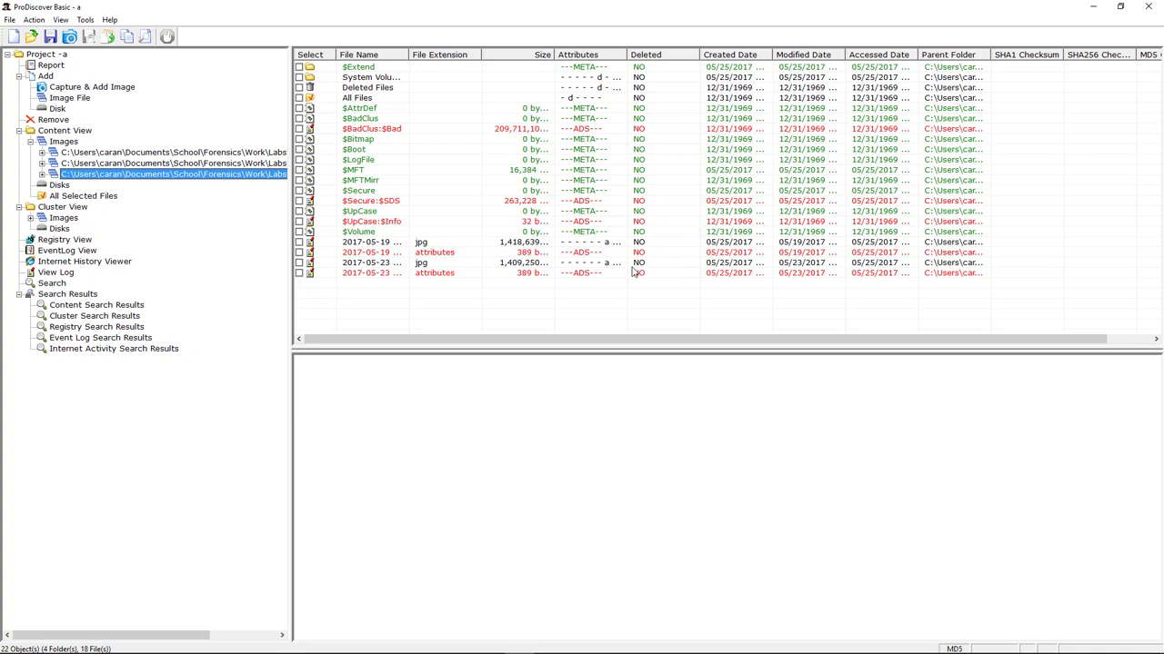
{"action": "left_click", "coordinate": [43, 173]}
{"action": "left_click", "coordinate": [85, 219]}
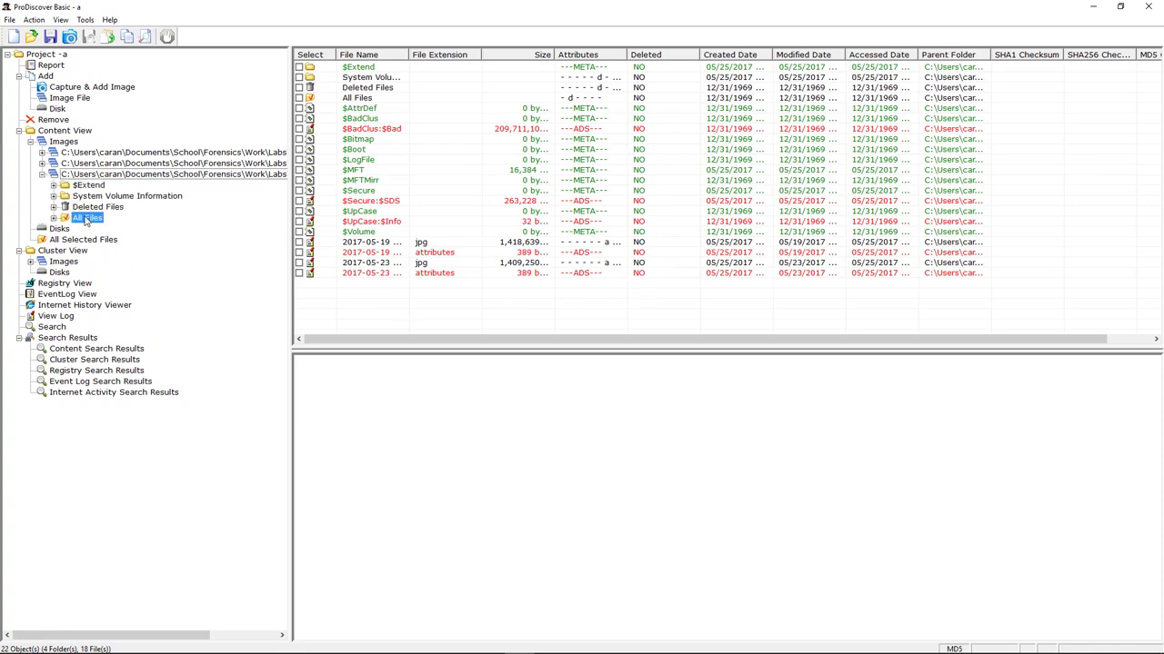
{"action": "left_click", "coordinate": [627, 365]}
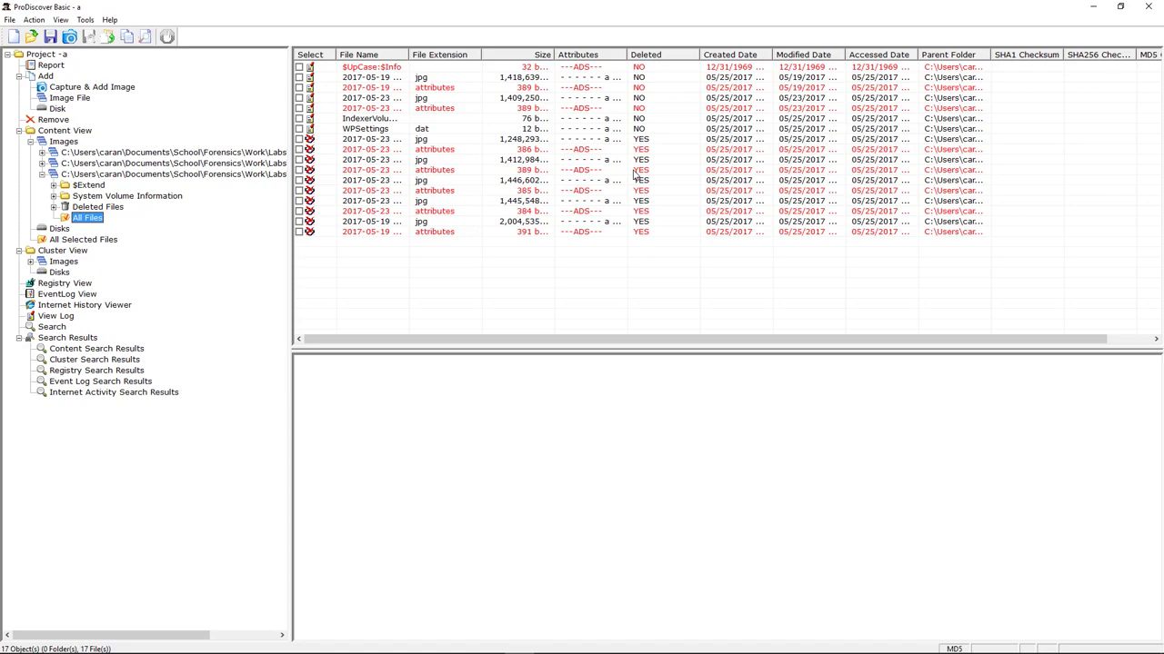
View the deleted photo 2017-05-19 16.28.15.jpg from the image in the photo viewer and close the viewer.
{"action": "left_click", "coordinate": [411, 223]}
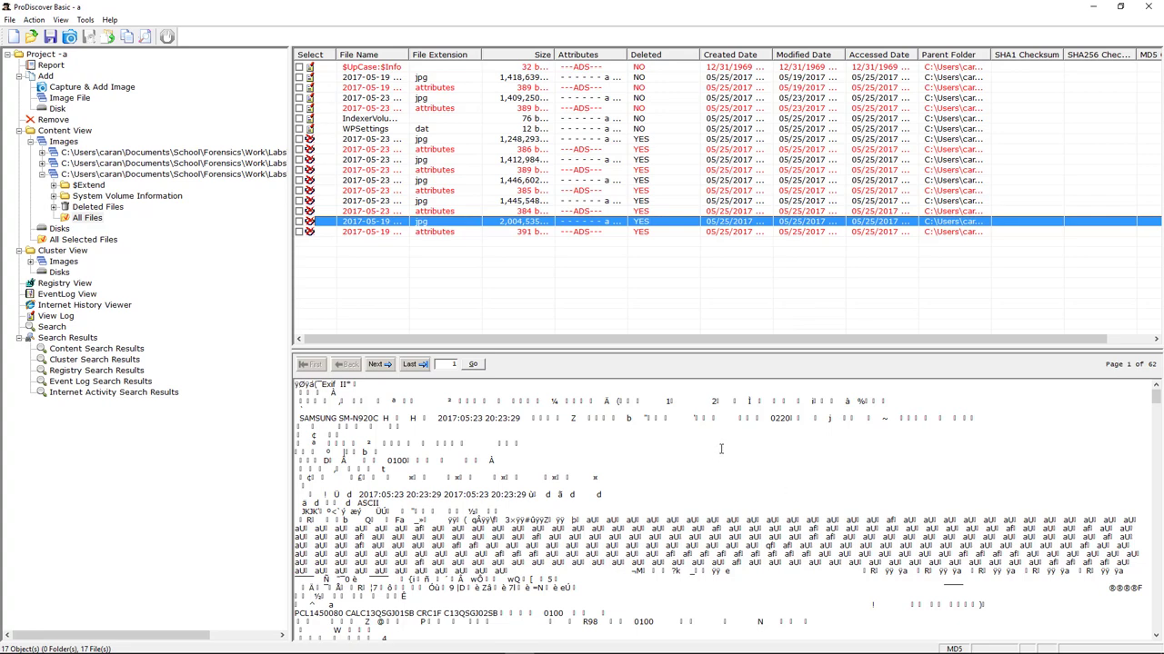
{"action": "right_click", "coordinate": [366, 221]}
{"action": "left_click", "coordinate": [367, 223]}
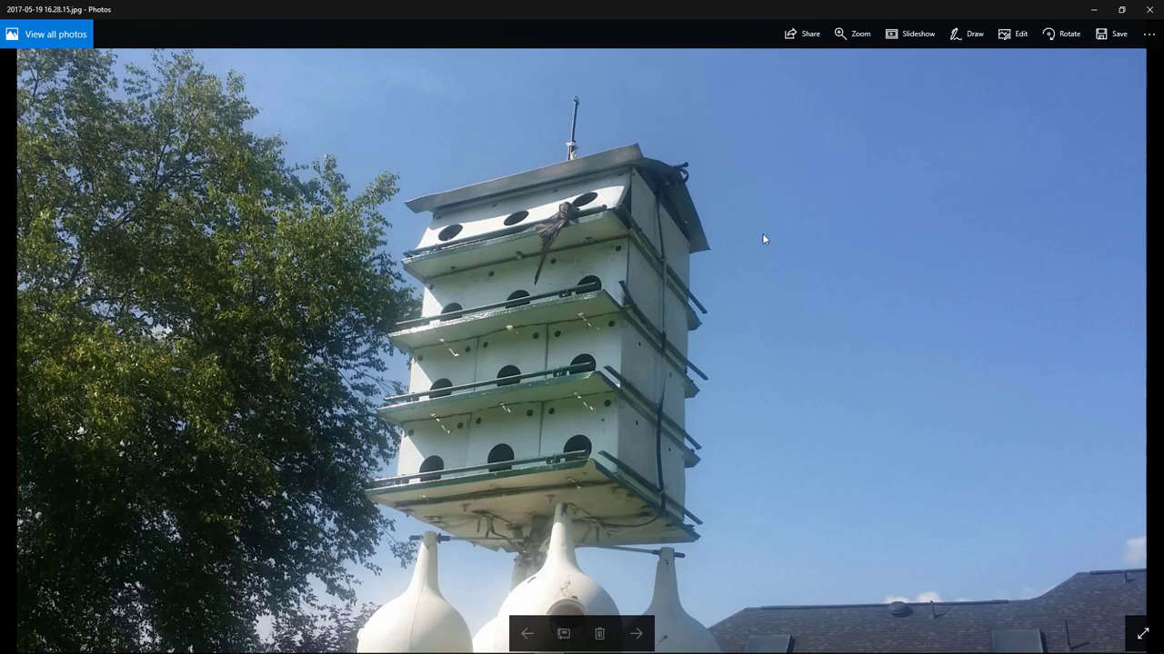
{"action": "left_click", "coordinate": [1149, 9]}
View the deleted photo 2017-05-23 20.23.29.jpg from the image in the photo viewer and close the viewer.
{"action": "left_click", "coordinate": [391, 201]}
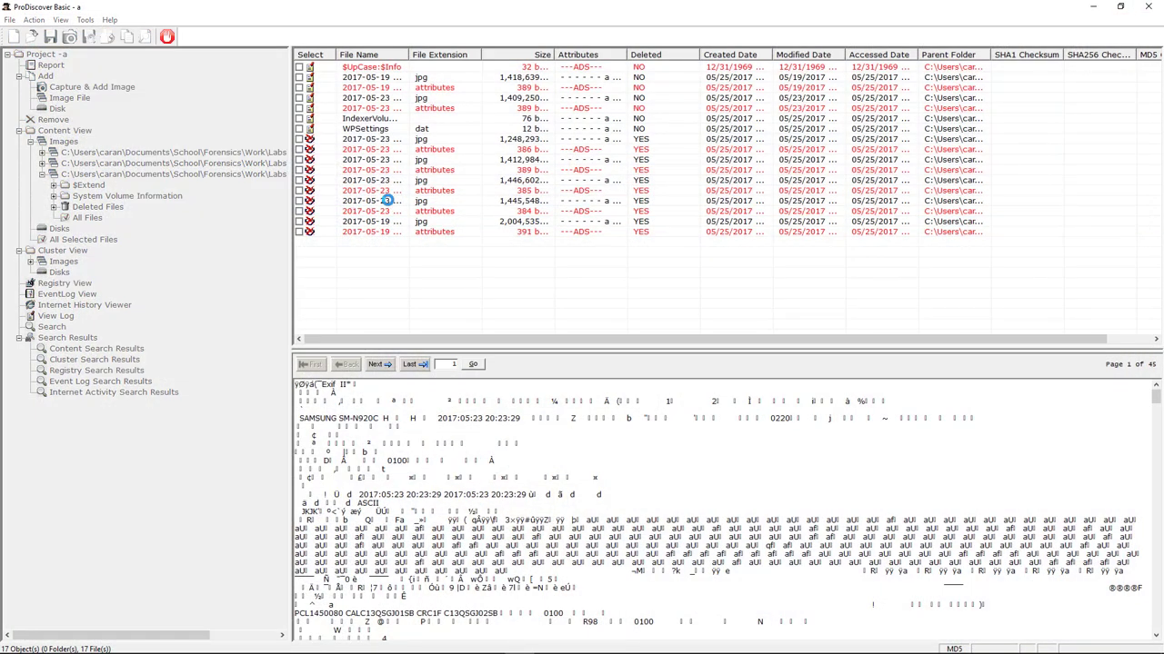
{"action": "right_click", "coordinate": [416, 203]}
{"action": "left_click", "coordinate": [418, 207]}
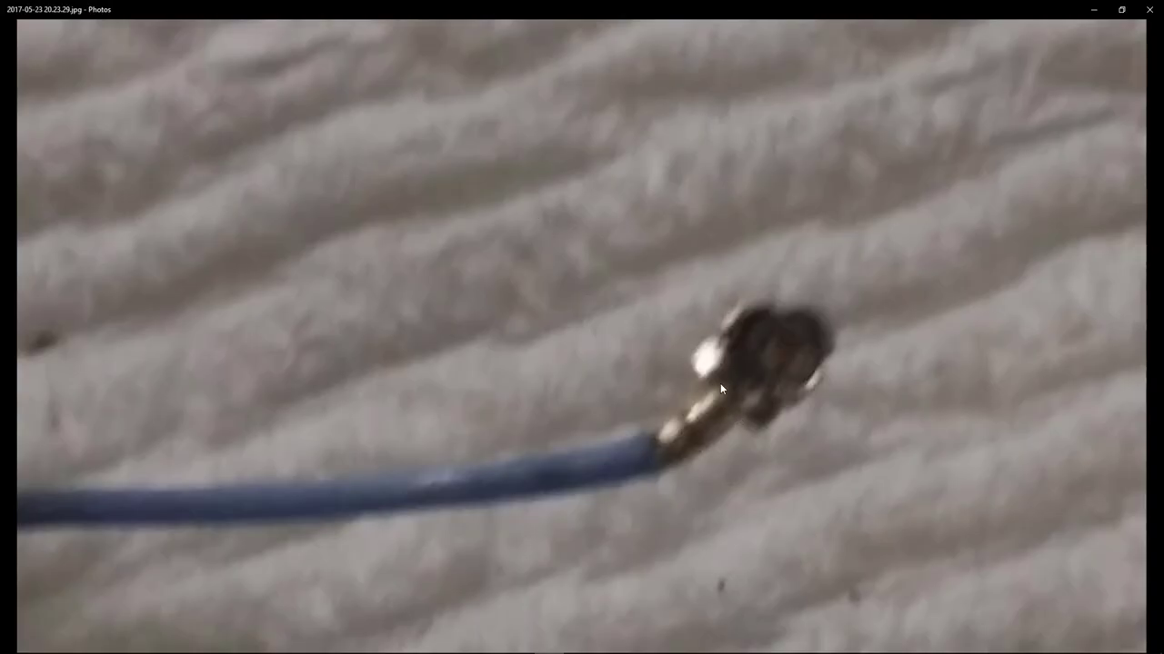
{"action": "mouse_move", "coordinate": [720, 386]}
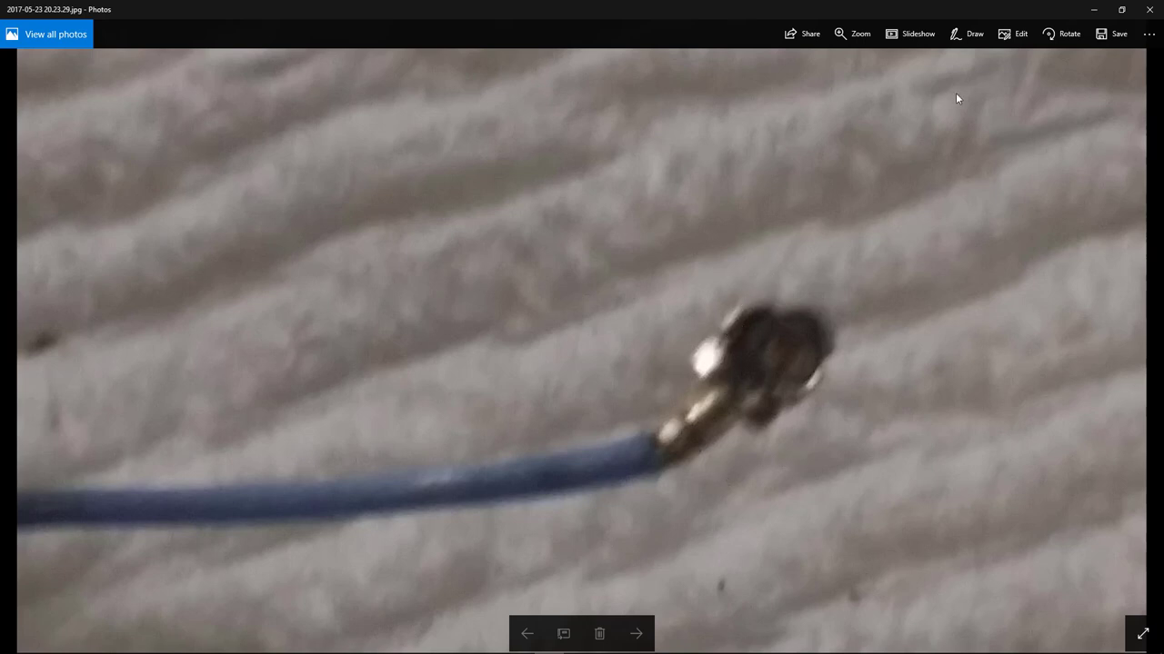
{"action": "left_click", "coordinate": [1151, 9]}
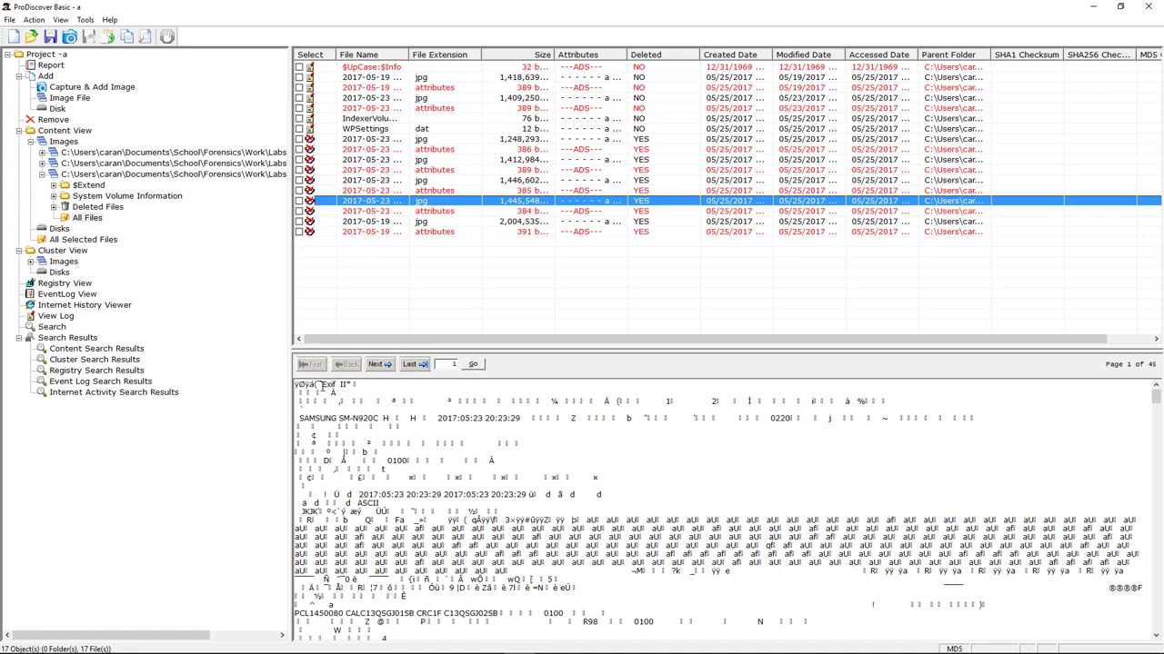
Highlight the Exif marker and the camera make and model in the deleted photo's raw header data.
{"action": "left_click_drag", "start_coordinate": [323, 386], "coordinate": [351, 386]}
{"action": "left_click", "coordinate": [341, 389]}
{"action": "left_click_drag", "start_coordinate": [320, 386], "coordinate": [381, 417]}
{"action": "left_click", "coordinate": [304, 420]}
{"action": "left_click", "coordinate": [297, 418]}
{"action": "left_click", "coordinate": [341, 419]}
{"action": "left_click_drag", "start_coordinate": [372, 417], "coordinate": [382, 419]}
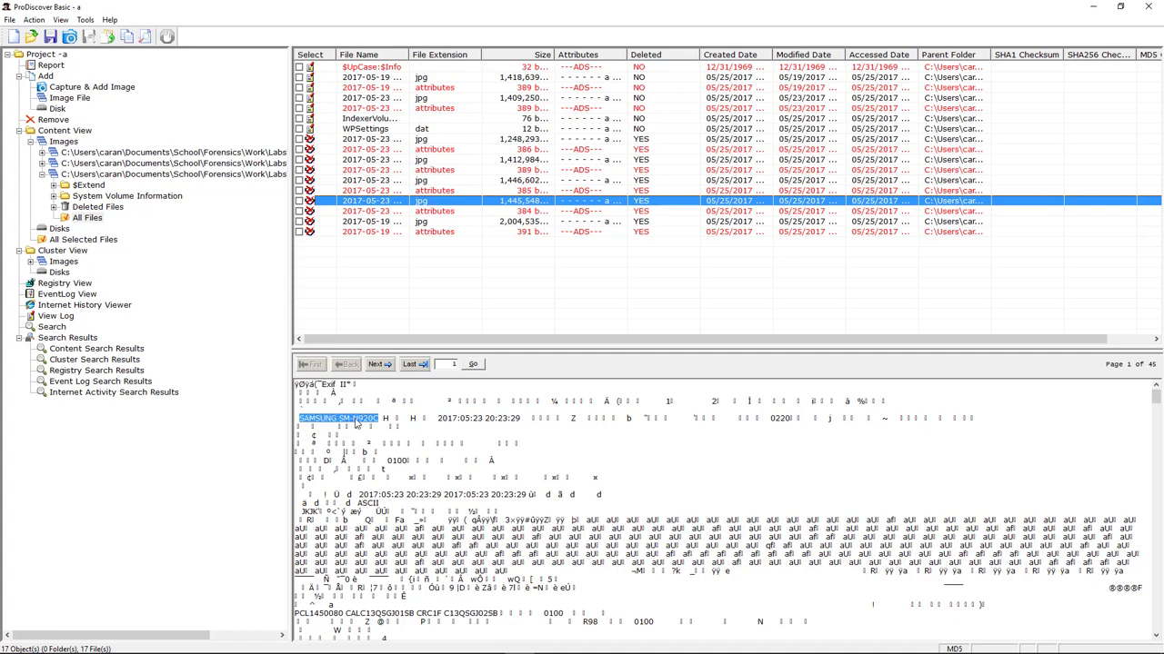
Highlight the capture date-and-time entries in the deleted photo's raw header data.
{"action": "left_click", "coordinate": [451, 415]}
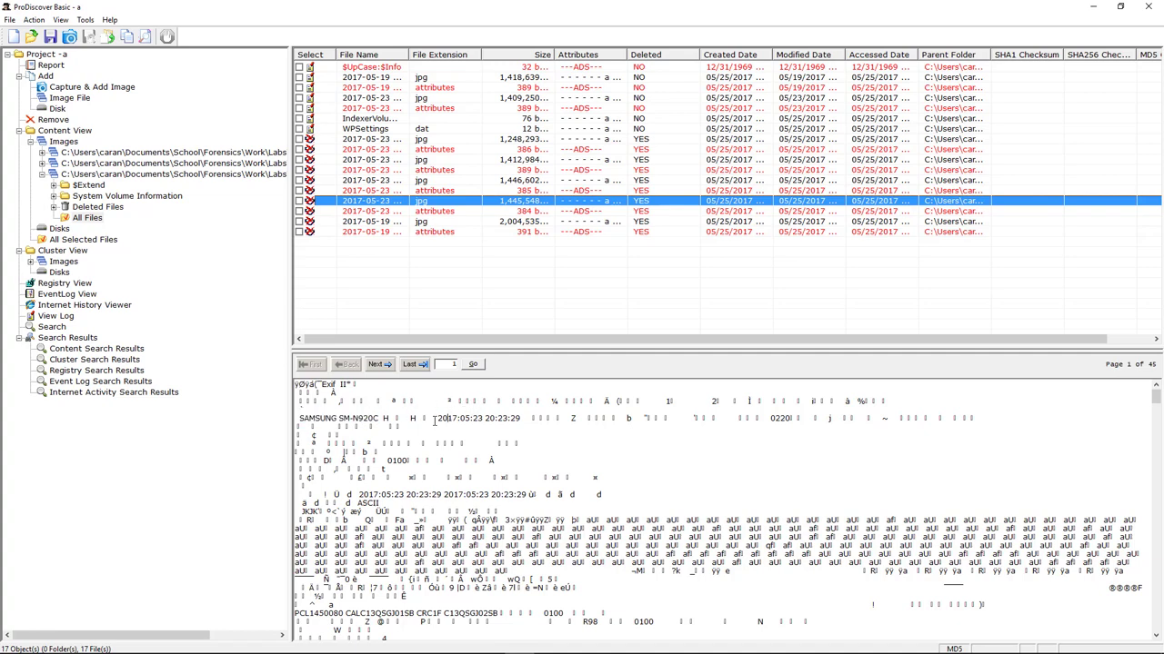
{"action": "left_click_drag", "start_coordinate": [438, 418], "coordinate": [520, 420]}
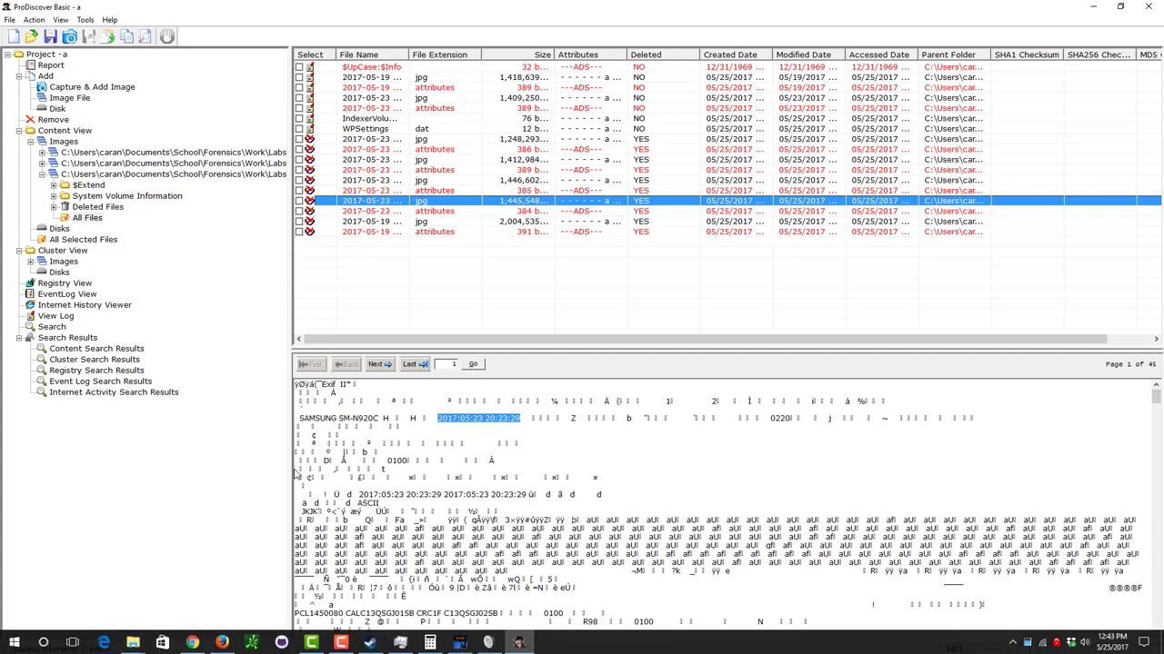
{"action": "left_click_drag", "start_coordinate": [360, 495], "coordinate": [528, 493]}
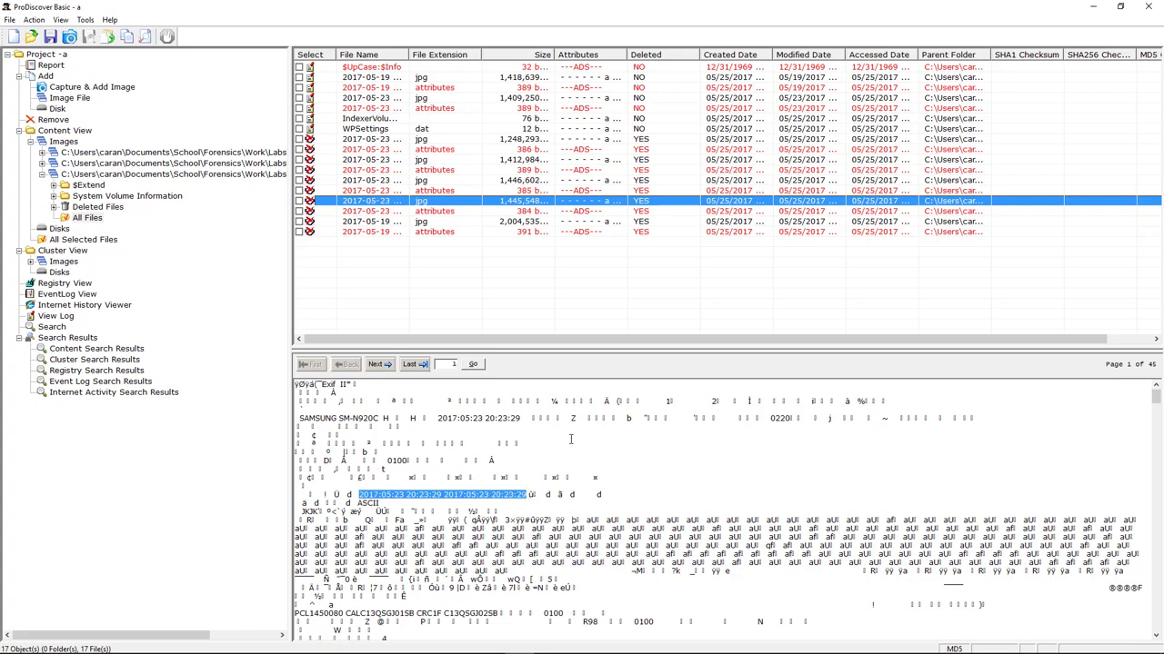
Recheck the deleted photo's first capture timestamp and display the raw data of the undeleted 2017-05-23 20.27.41 JPG.
{"action": "key", "text": "alt+Tab"}
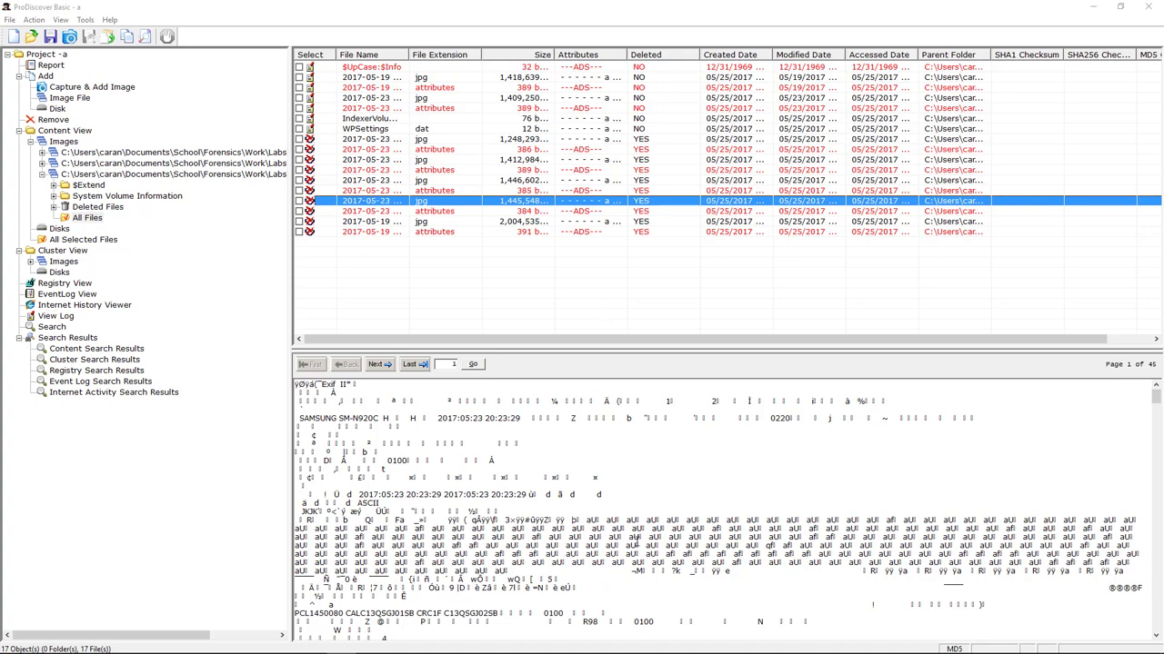
{"action": "left_click", "coordinate": [424, 406]}
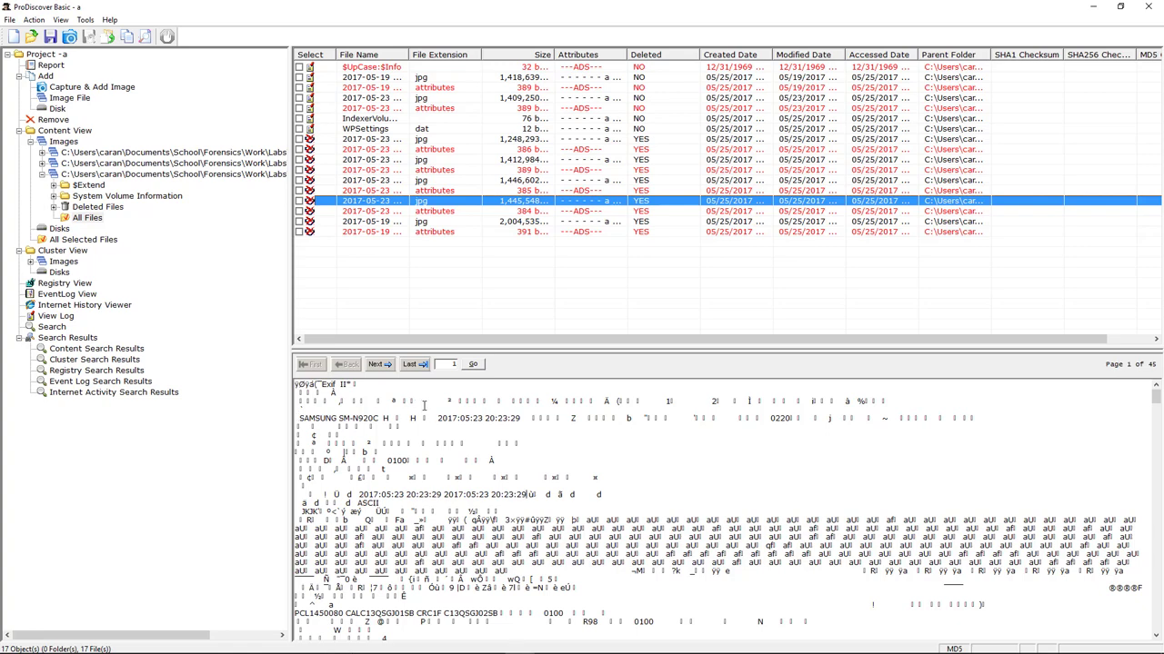
{"action": "left_click_drag", "start_coordinate": [432, 419], "coordinate": [523, 420]}
{"action": "left_click", "coordinate": [516, 462]}
{"action": "left_click", "coordinate": [427, 98]}
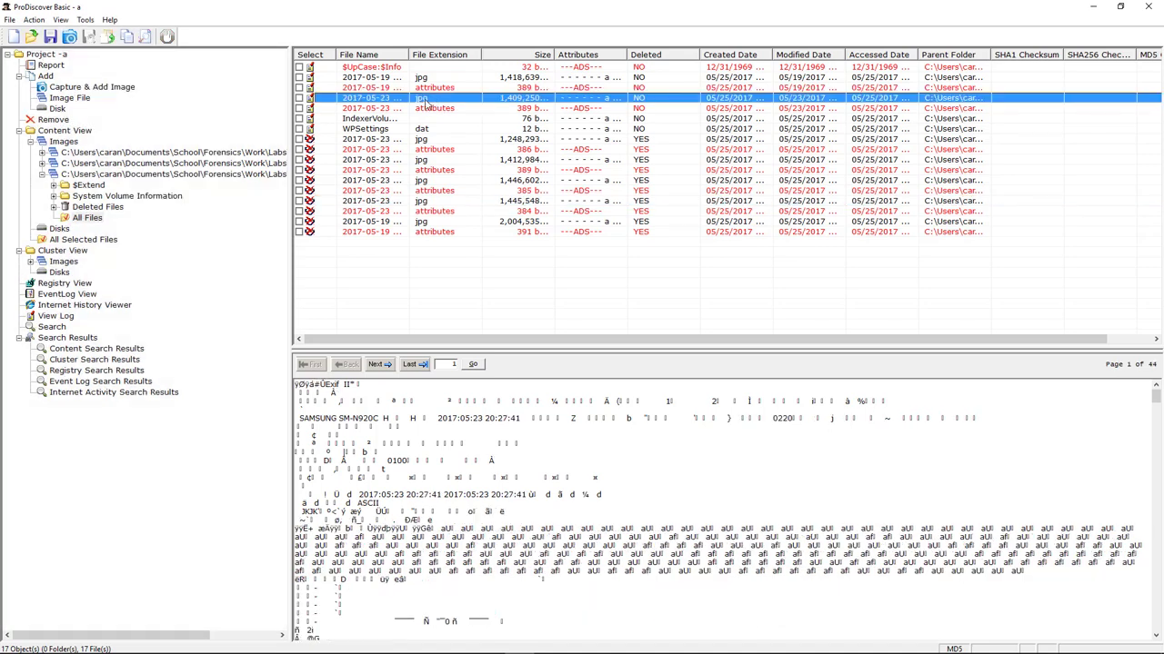
View the undeleted 2017-05-23 20.27.41 JPG from the image in the photo viewer and close the viewer.
{"action": "right_click", "coordinate": [425, 102]}
{"action": "left_click", "coordinate": [434, 107]}
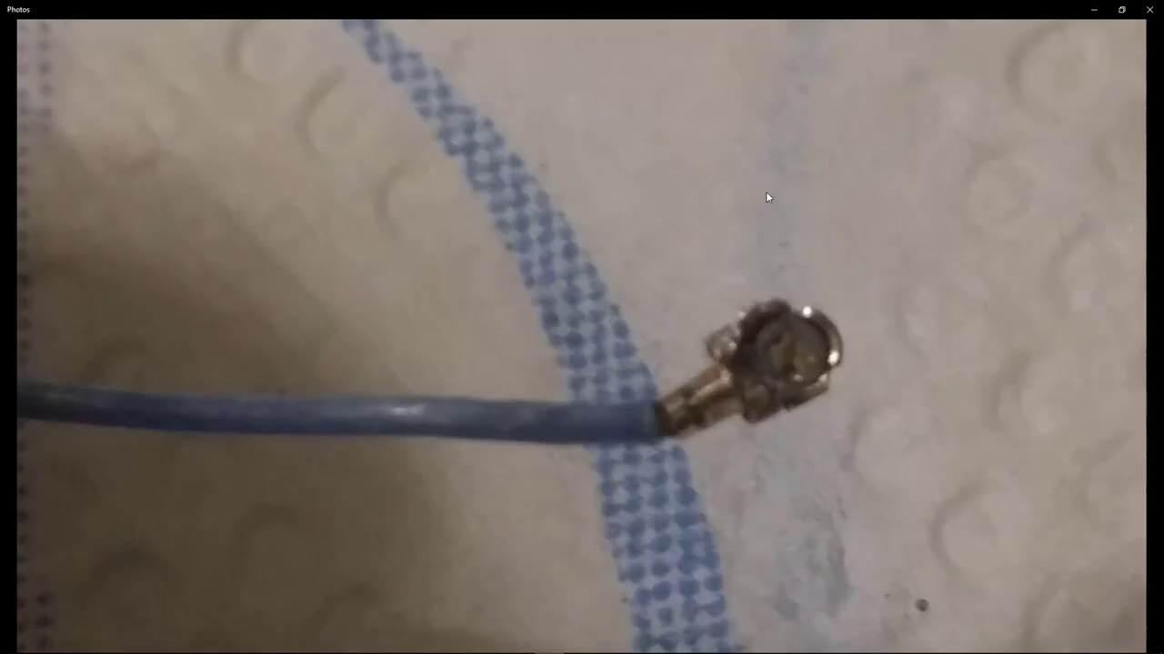
{"action": "left_click", "coordinate": [1149, 11]}
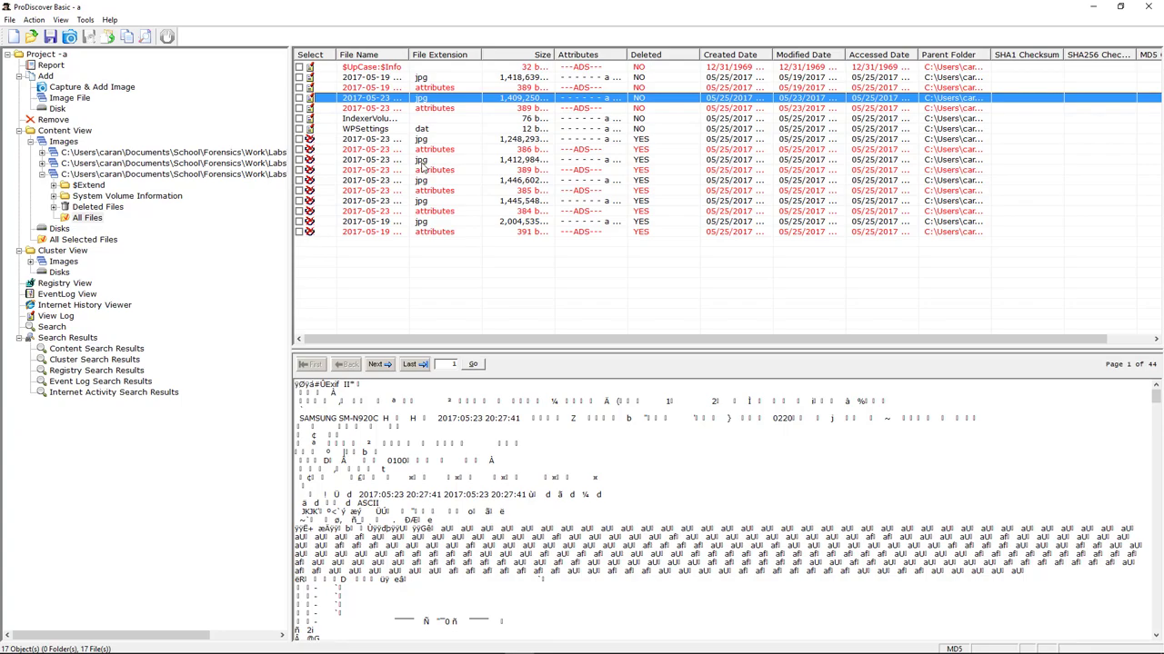
View the second deleted JPG in the image's file list in the photo viewer and close the viewer.
{"action": "right_click", "coordinate": [423, 160]}
{"action": "left_click", "coordinate": [430, 182]}
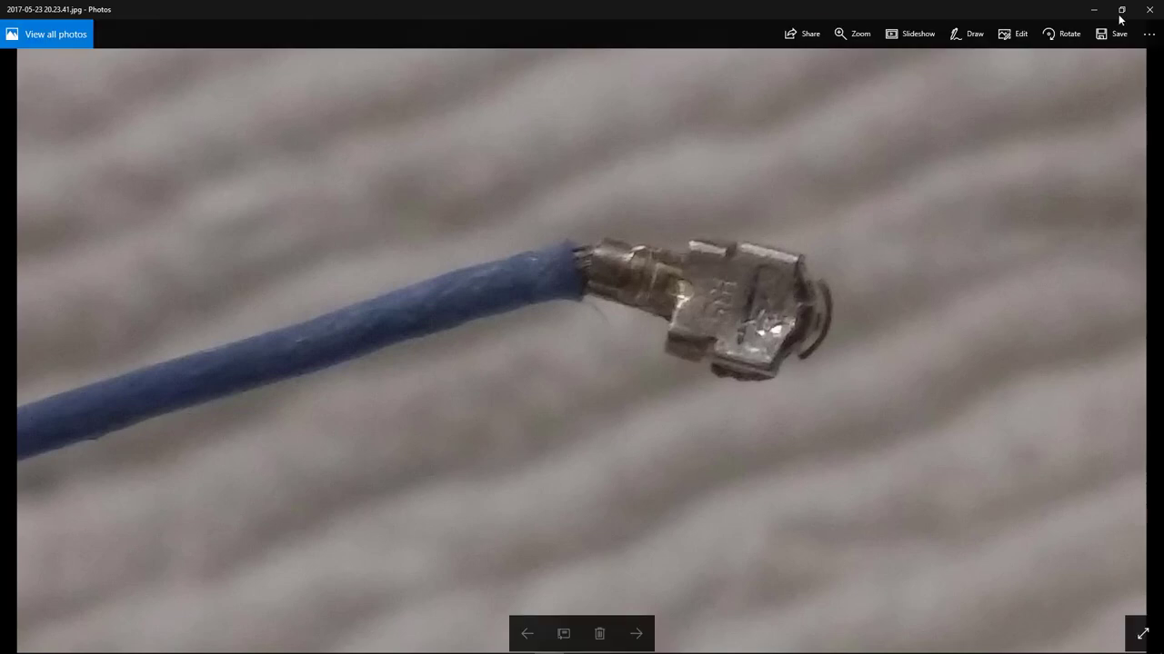
{"action": "left_click", "coordinate": [1149, 9]}
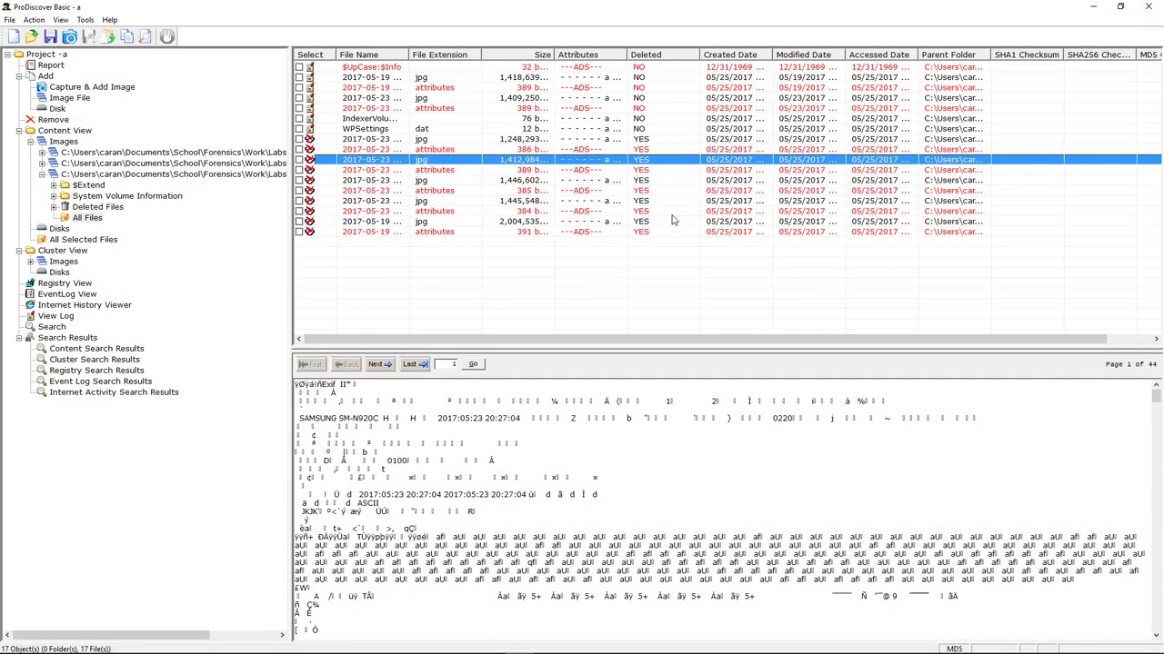
Display the raw data of the third deleted JPG in the image's file list and minimize the program window.
{"action": "left_click", "coordinate": [424, 181]}
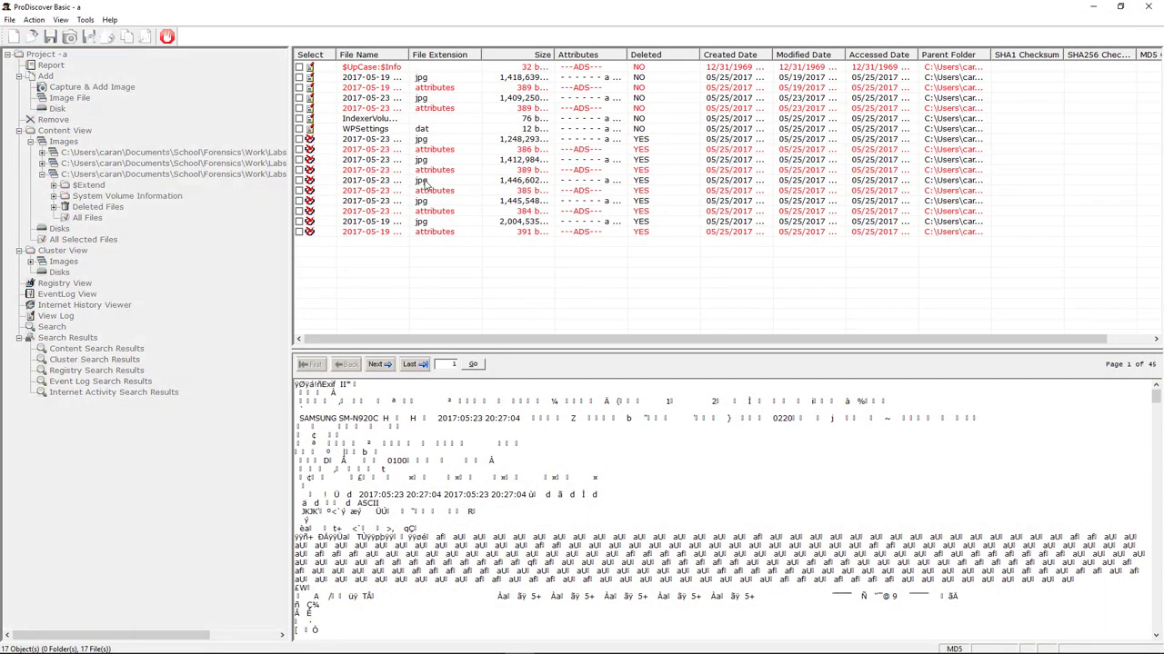
{"action": "right_click", "coordinate": [424, 181]}
{"action": "left_click", "coordinate": [624, 334]}
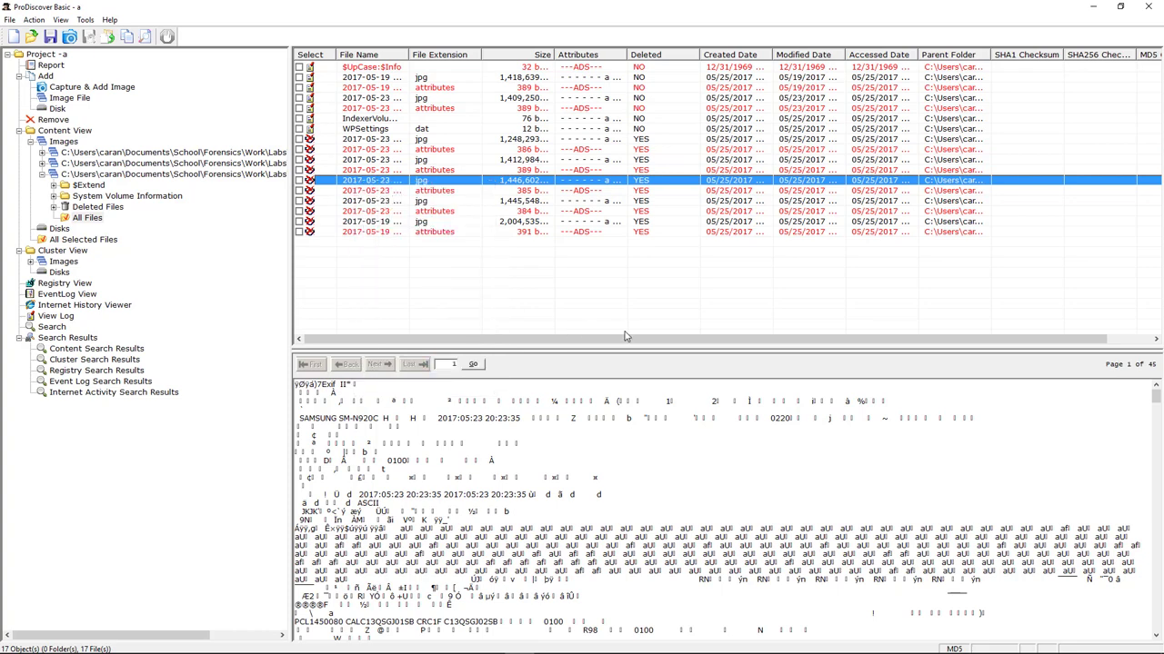
{"action": "left_click", "coordinate": [1093, 7]}
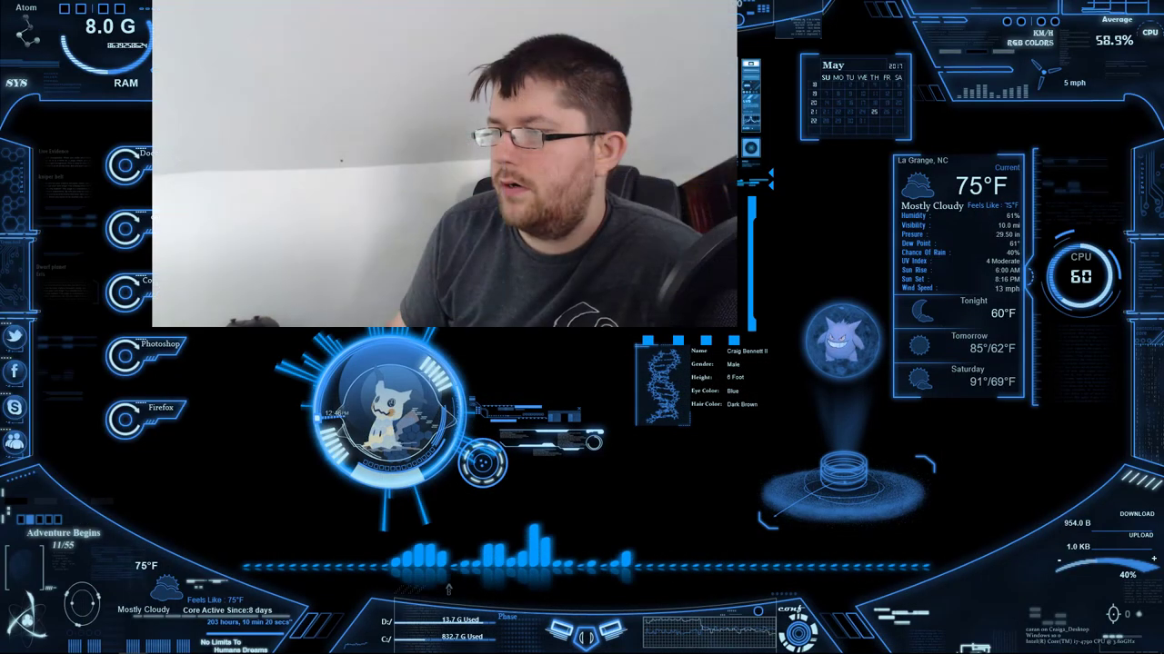